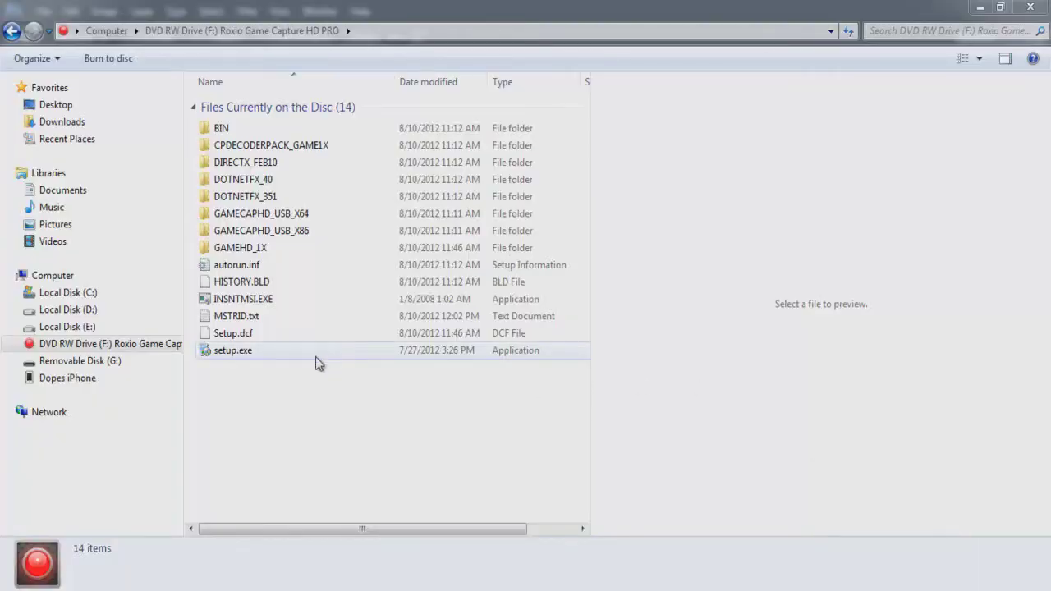
Step: Launch setup.exe from the disc folder in Windows Explorer
double_click(301, 351)
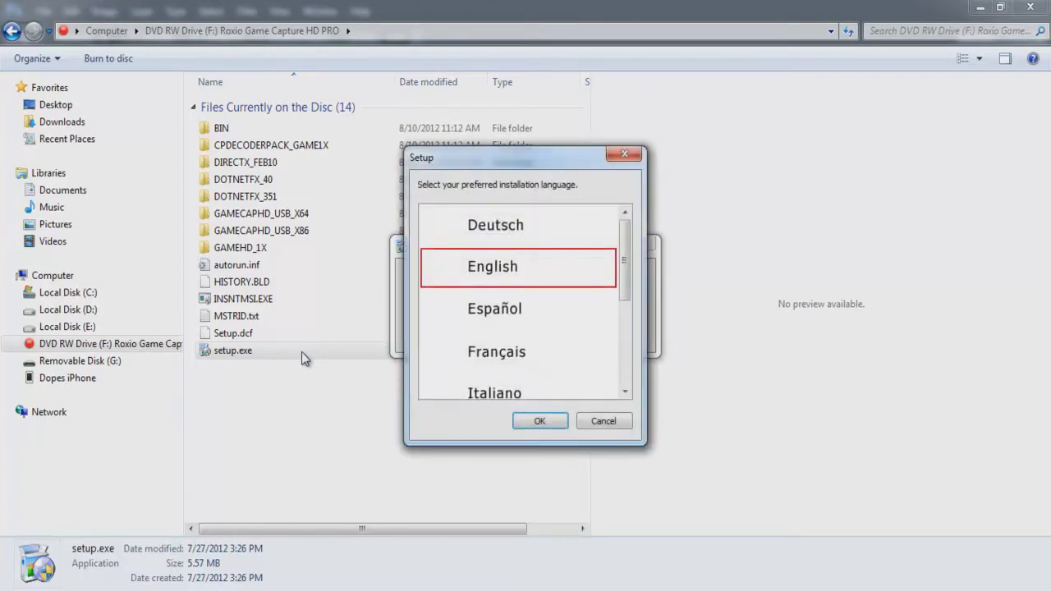
Step: Choose English as the installation language and agree to check for updates first
left_click(541, 422)
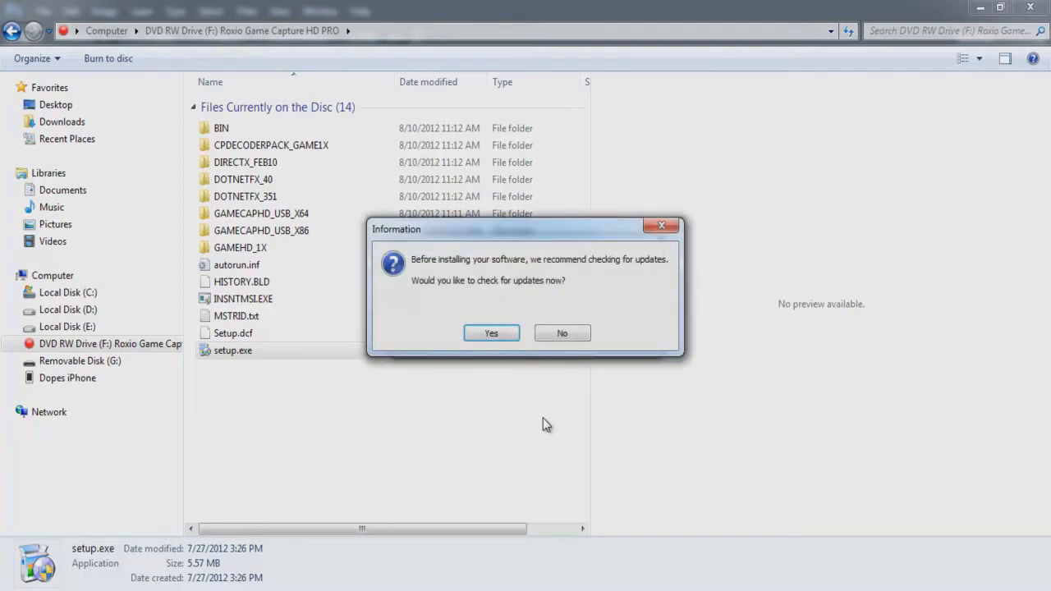
left_click(486, 334)
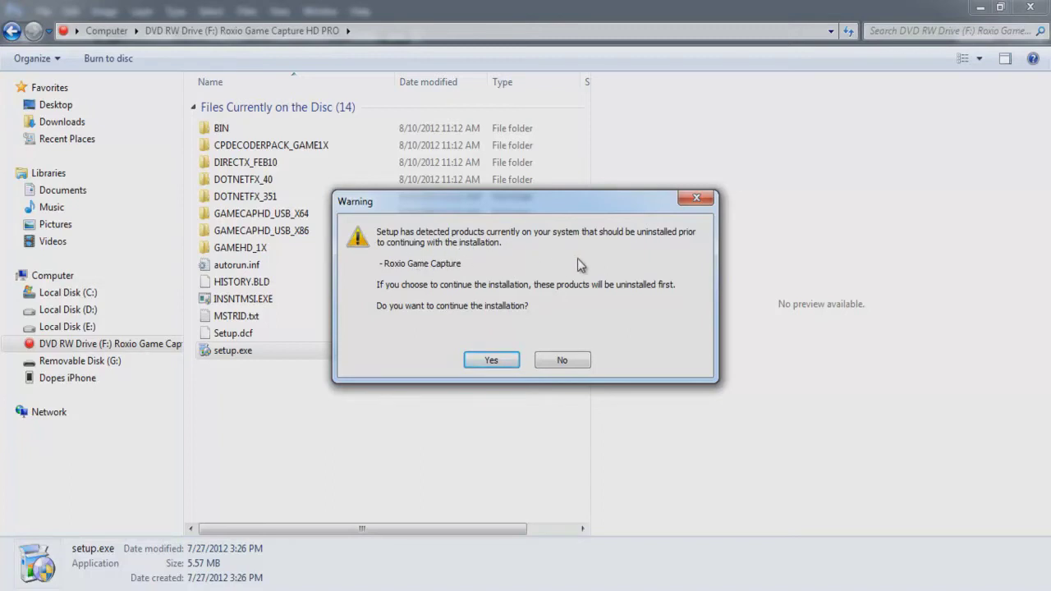
Step: Accept uninstalling the existing Roxio Game Capture so setup can continue
left_click(481, 358)
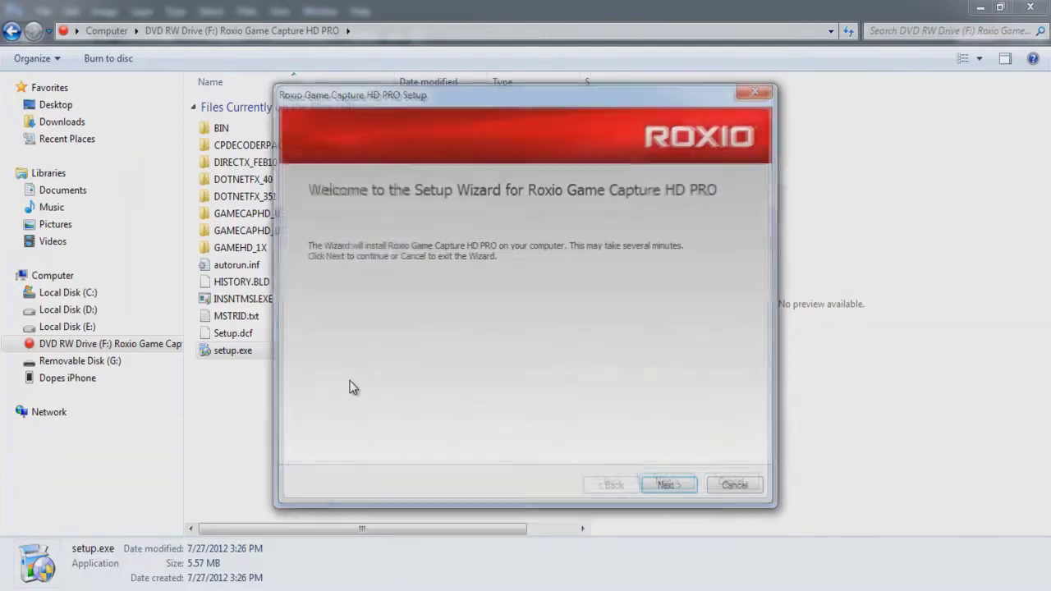
Step: Accept the terms in the License Agreement and continue past it
left_click(660, 486)
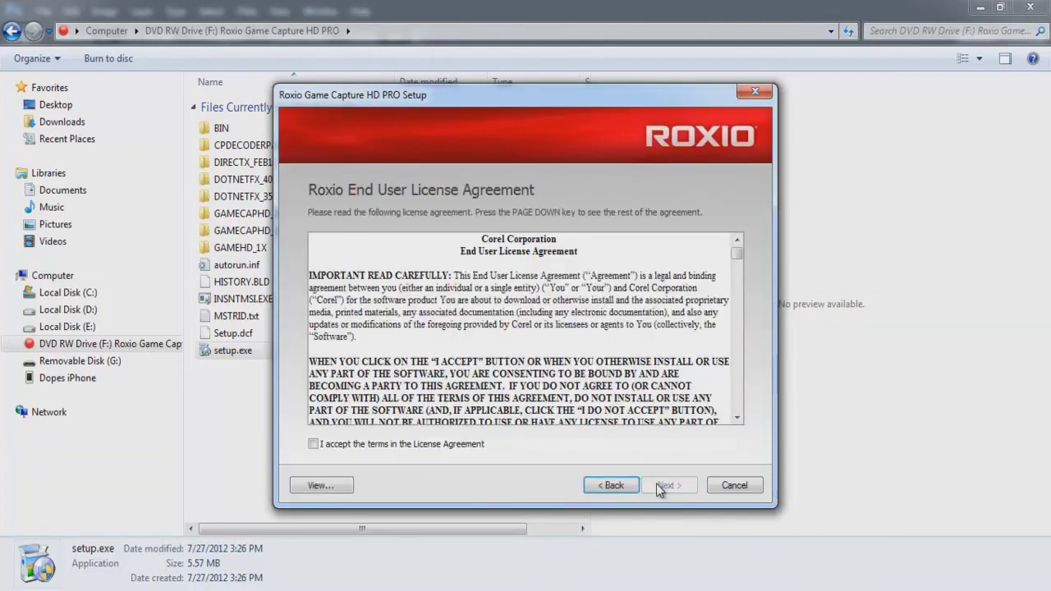
left_click(313, 444)
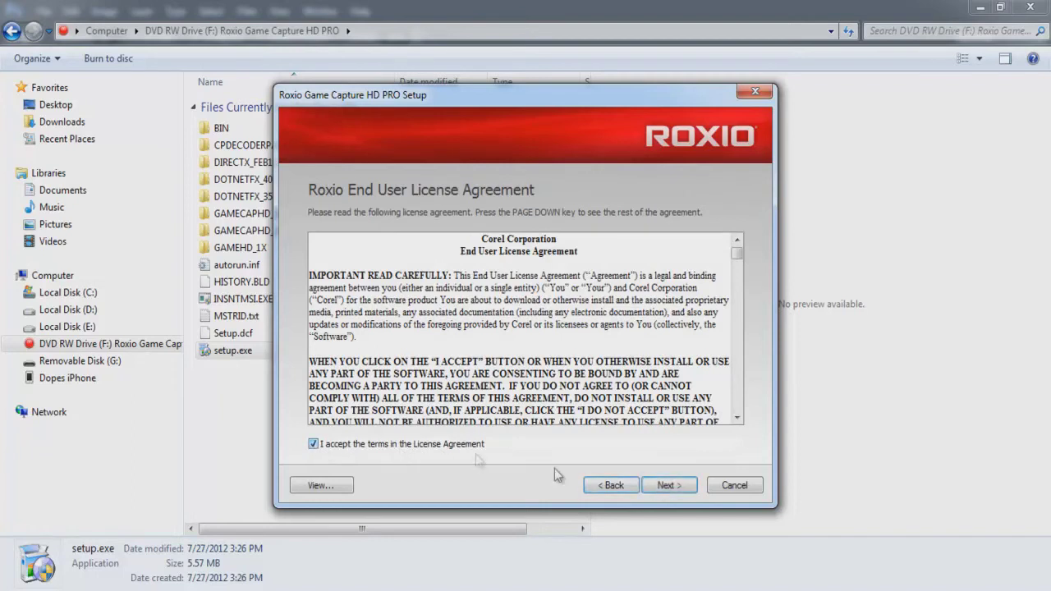
left_click(685, 489)
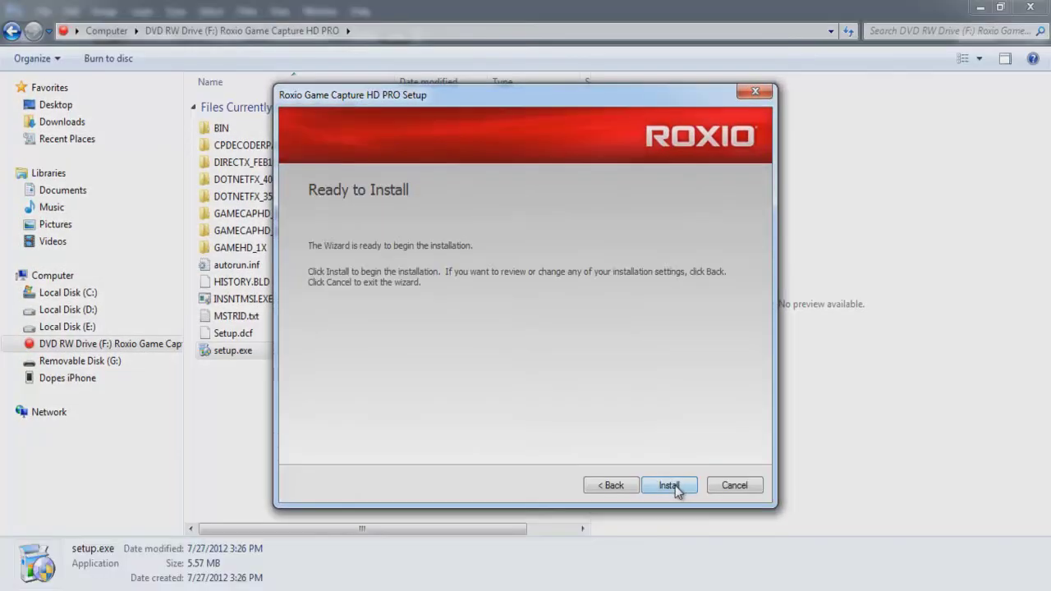
Step: Start installing Roxio Game Capture HD PRO from the Customer Information page
left_click(674, 487)
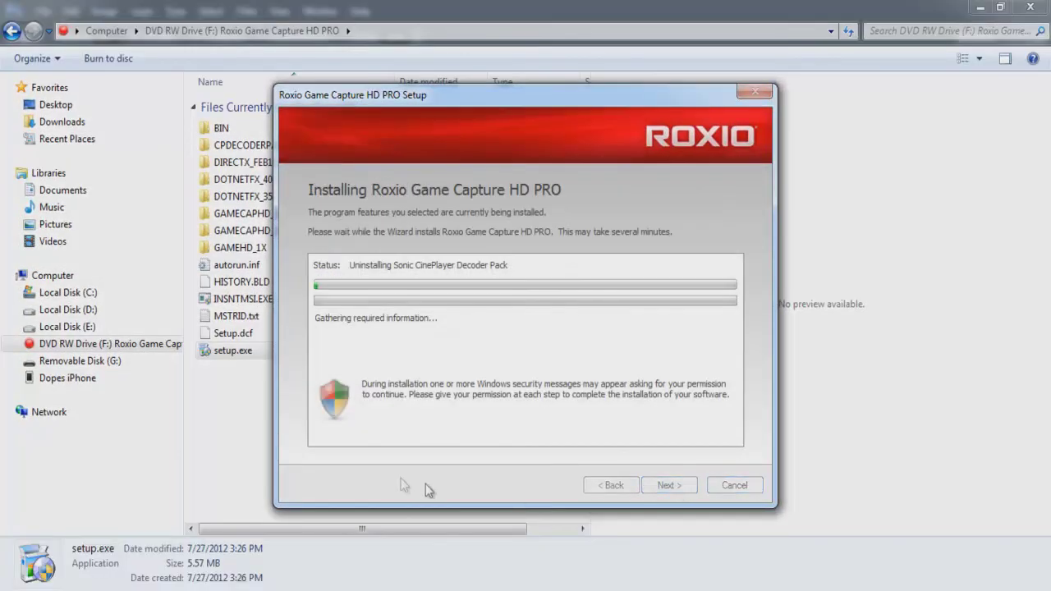